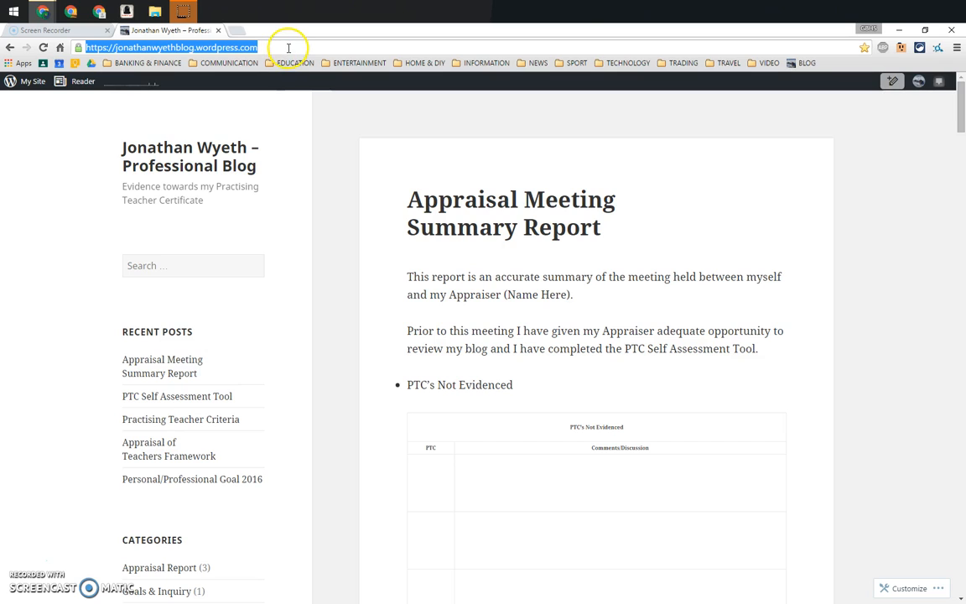
# Start a new blog post and title it "Test Post"
pyautogui.click(417, 114)
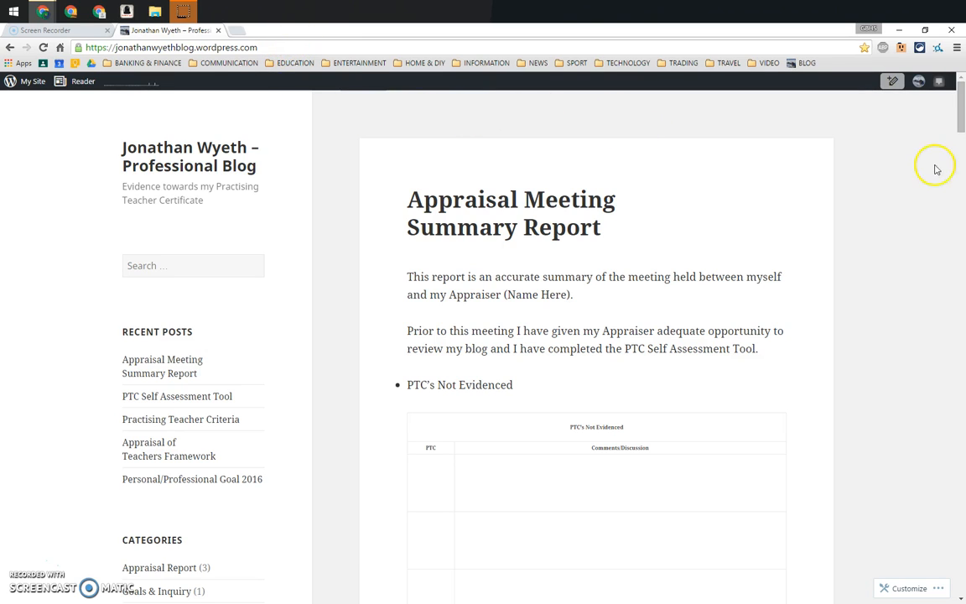
pyautogui.moveTo(961, 121)
pyautogui.mouseDown()
pyautogui.moveTo(962, 230)
pyautogui.moveTo(961, 105)
pyautogui.mouseUp()
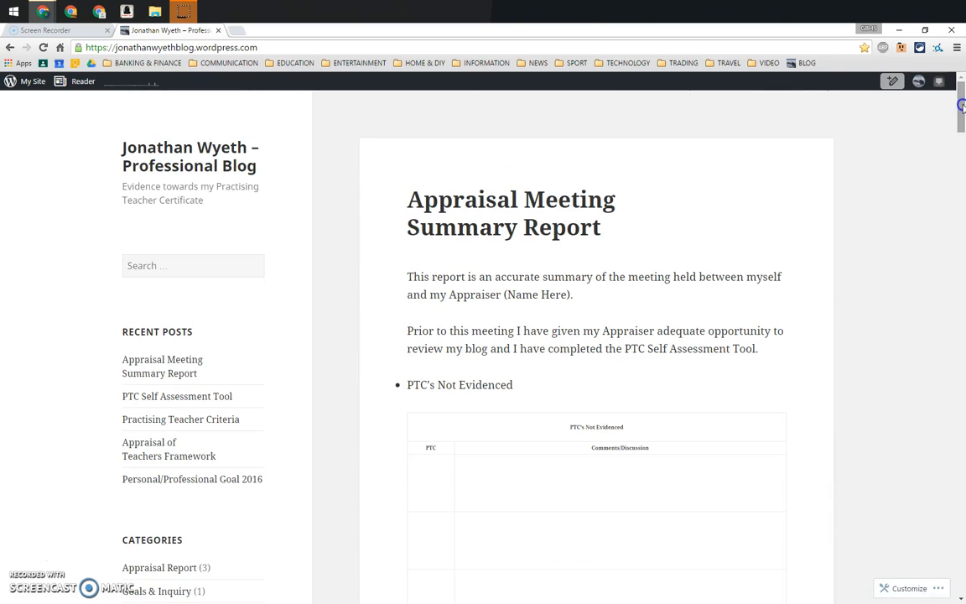
pyautogui.click(892, 83)
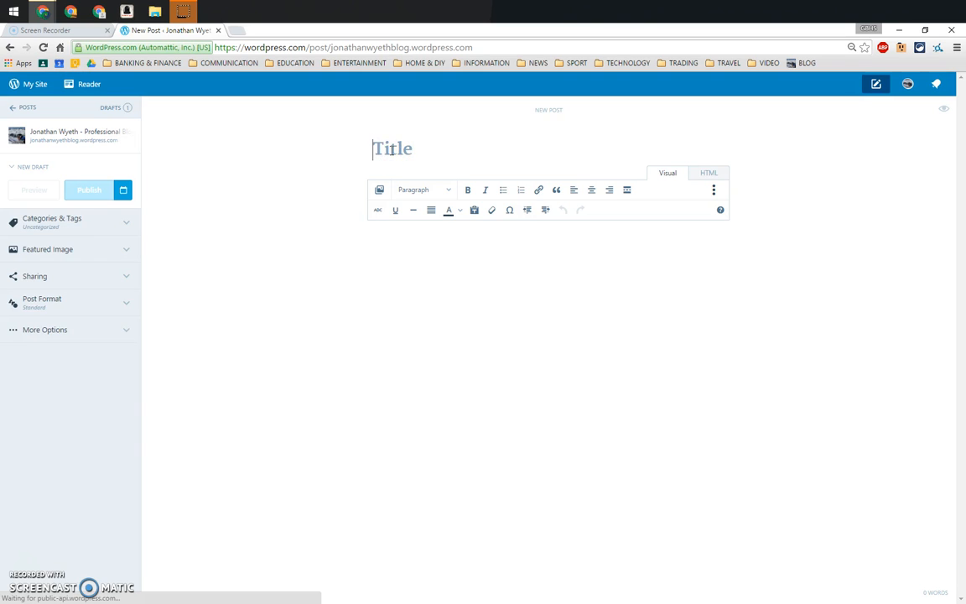
pyautogui.write('Test Post')
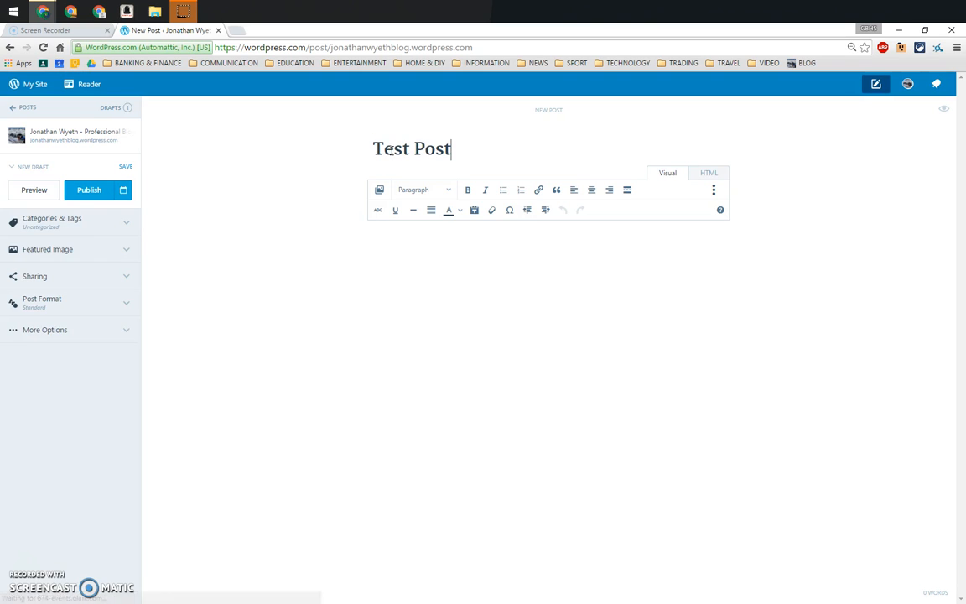
# Write "Test Post - the content goes here" as the body text of the post
pyautogui.click(454, 239)
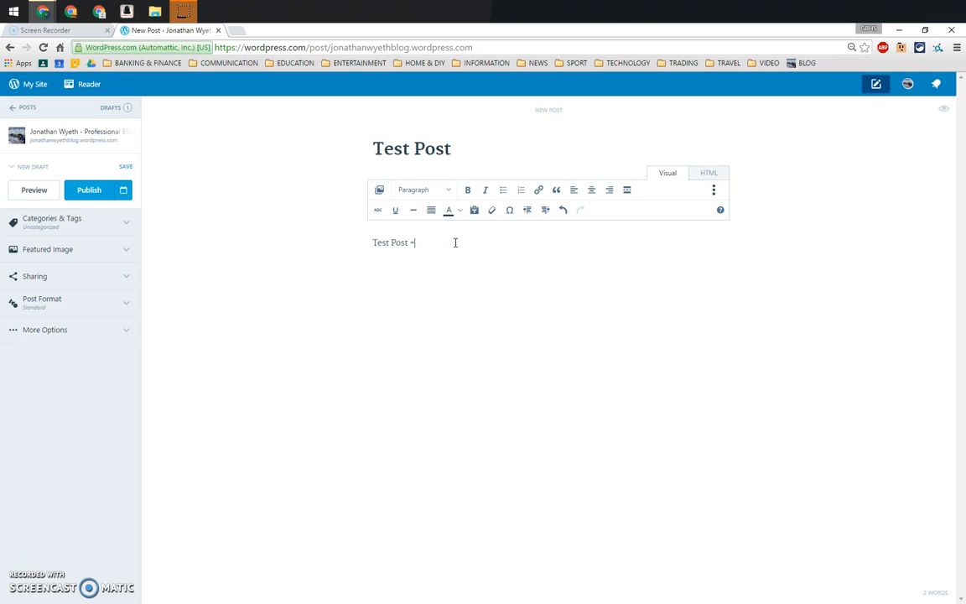
pyautogui.write('Test Post - the content goes here')
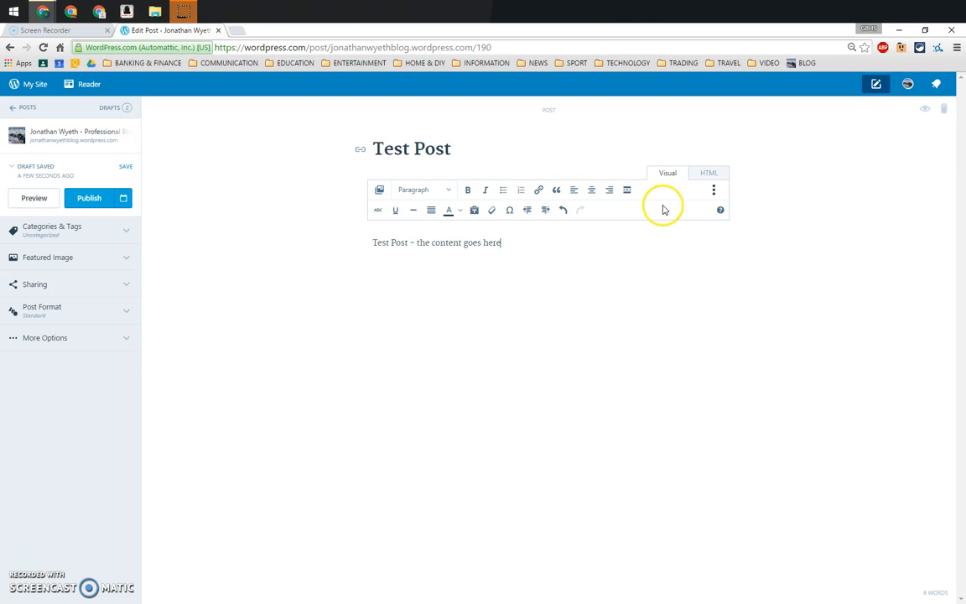
# Look at the editor with and without the extra formatting tools and view the post visibility options
pyautogui.click(714, 191)
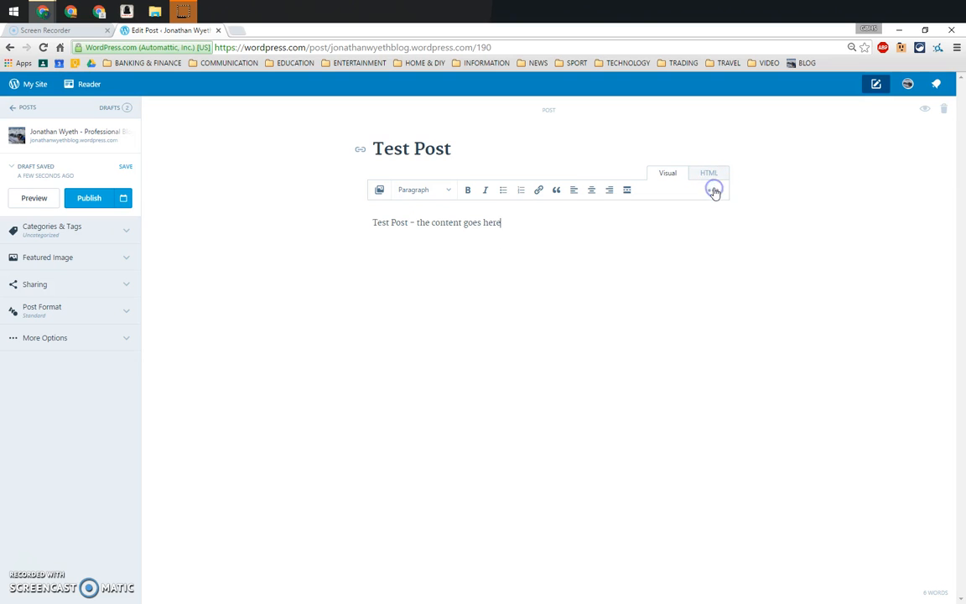
pyautogui.click(713, 191)
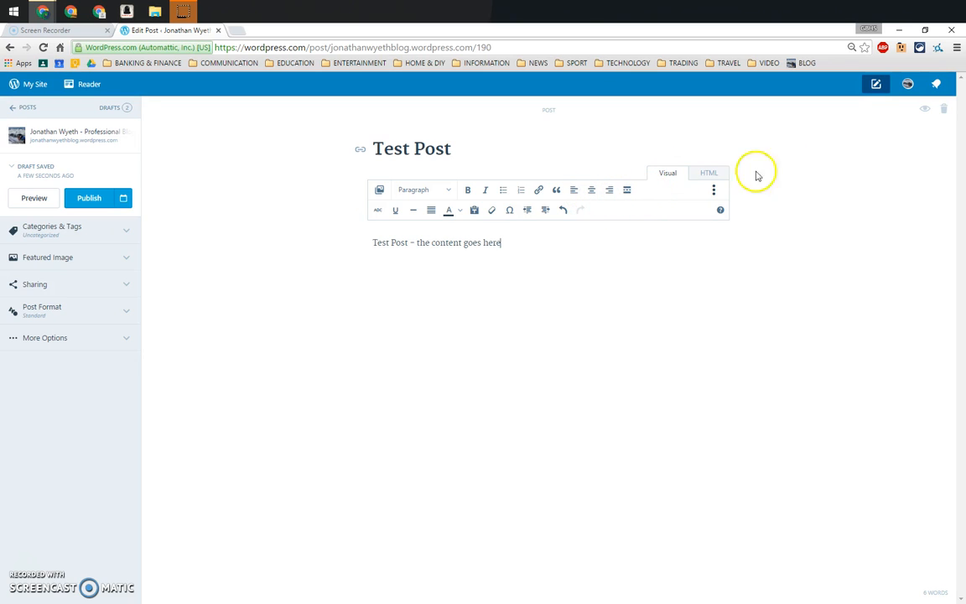
pyautogui.click(924, 112)
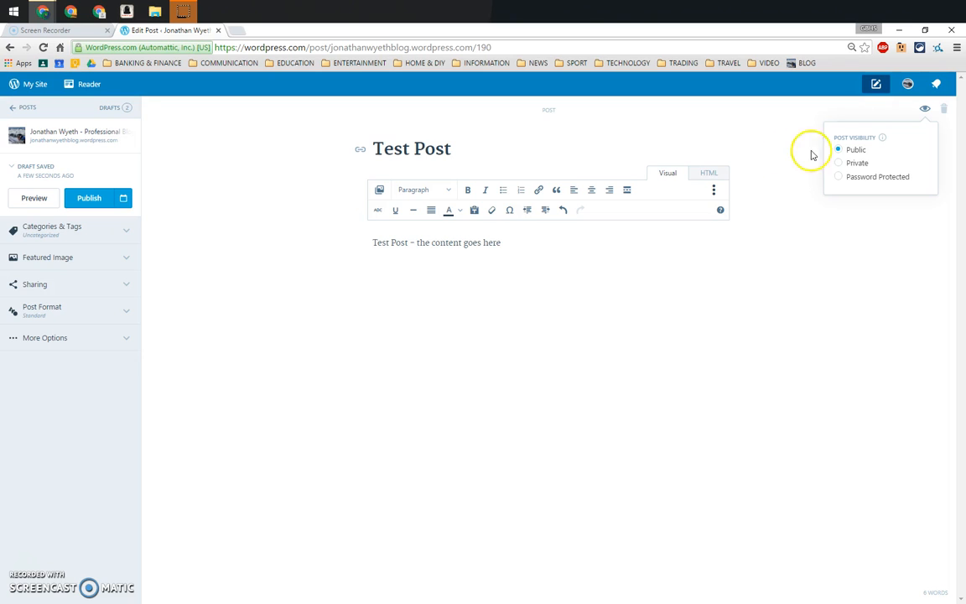
pyautogui.click(775, 139)
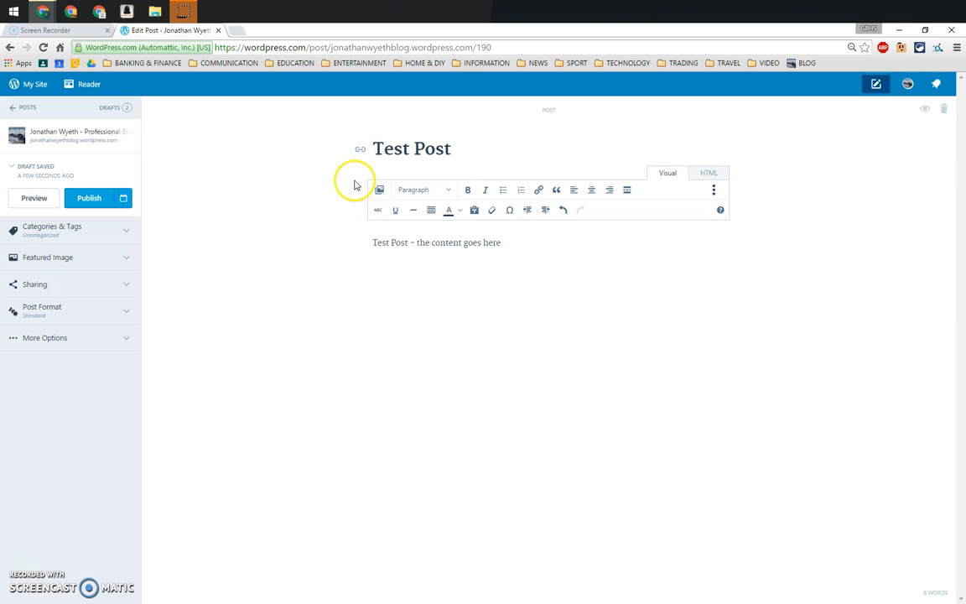
# Assign the post to the Professional Learning category and remove it from Uncategorized
pyautogui.click(126, 236)
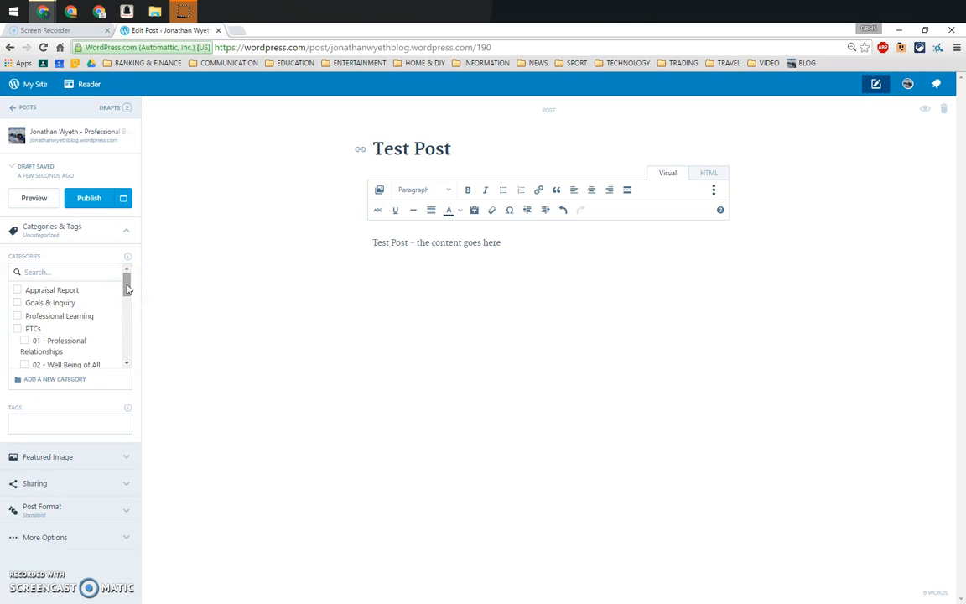
pyautogui.moveTo(126, 289)
pyautogui.mouseDown()
pyautogui.moveTo(128, 348)
pyautogui.moveTo(126, 287)
pyautogui.mouseUp()
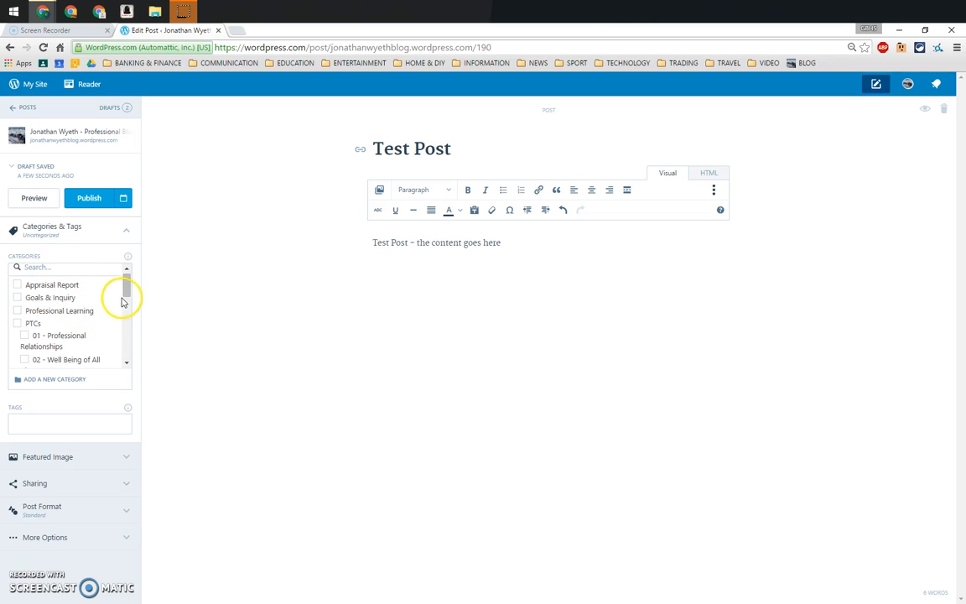
pyautogui.moveTo(125, 291)
pyautogui.mouseDown()
pyautogui.moveTo(125, 303)
pyautogui.moveTo(124, 291)
pyautogui.mouseUp()
pyautogui.click(18, 316)
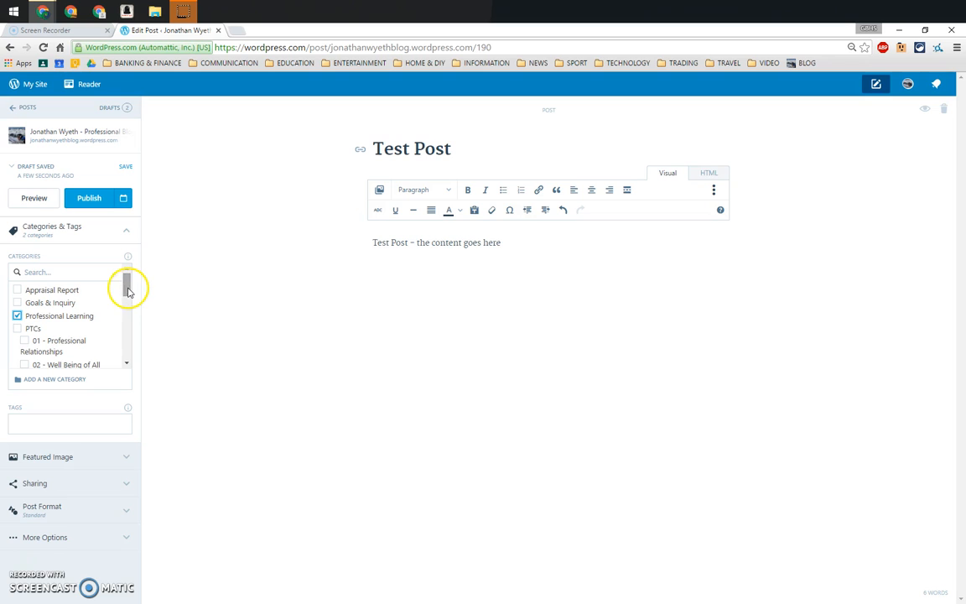
pyautogui.moveTo(128, 288); pyautogui.dragTo(125, 345)
pyautogui.click(16, 360)
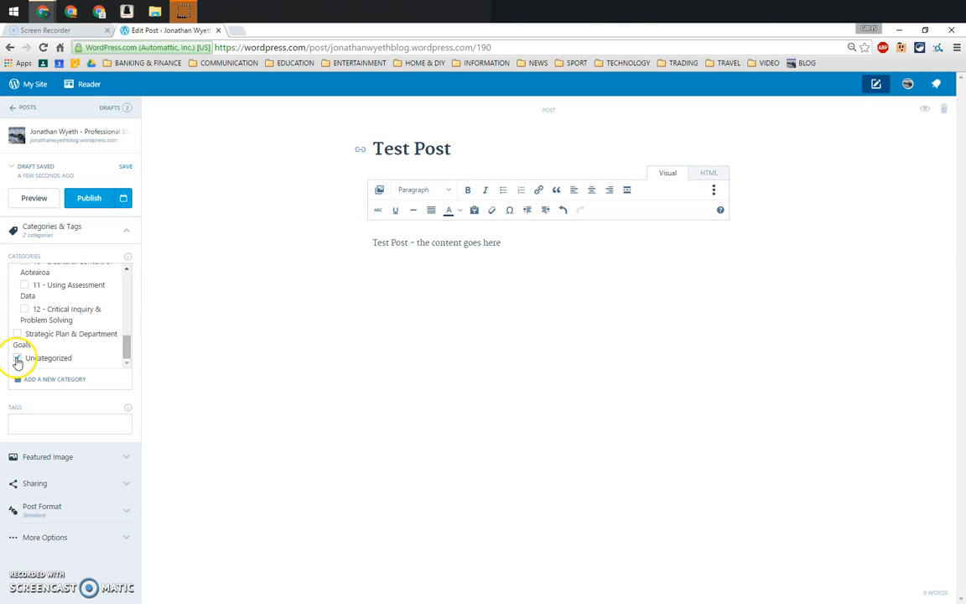
pyautogui.moveTo(127, 342)
pyautogui.mouseDown()
pyautogui.moveTo(125, 276)
pyautogui.moveTo(127, 348)
pyautogui.mouseUp()
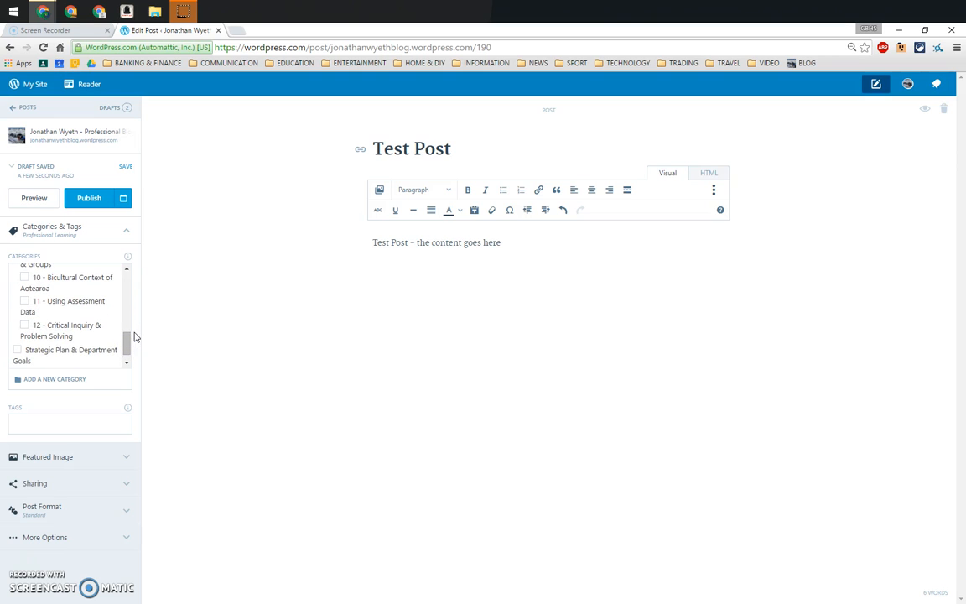
pyautogui.click(126, 233)
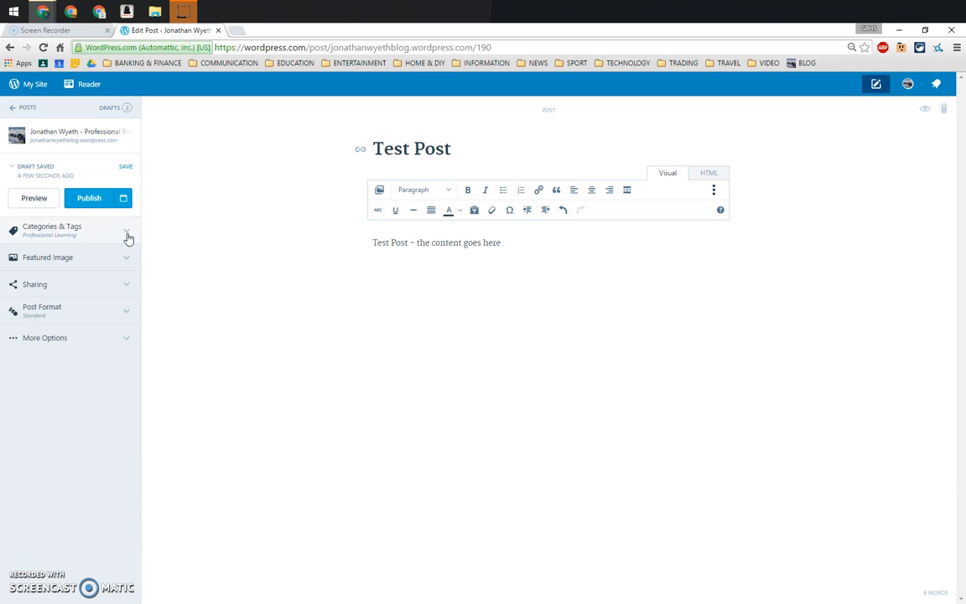
# Review the post's featured image, sharing, post format and additional option settings without changing them
pyautogui.click(127, 257)
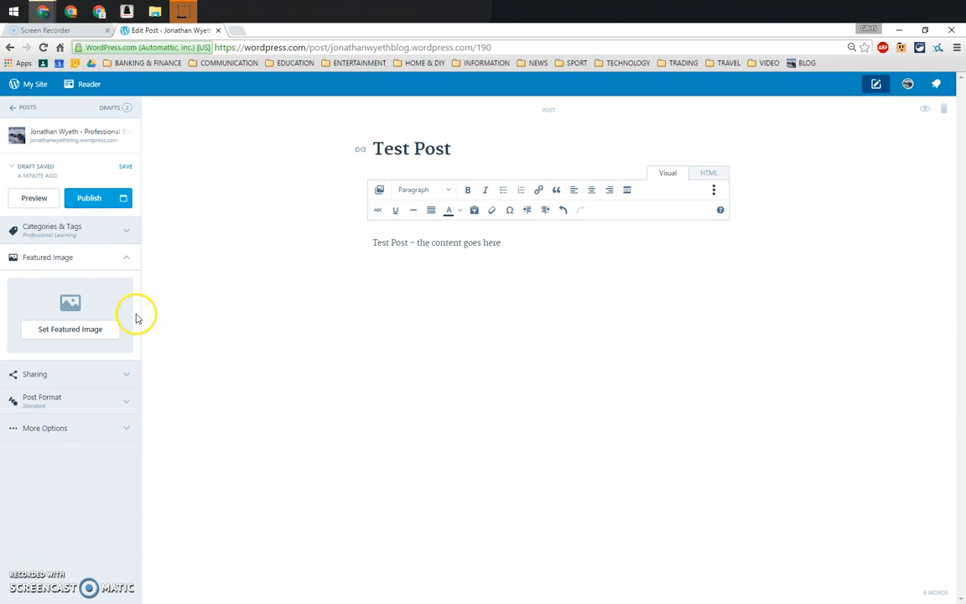
pyautogui.click(126, 258)
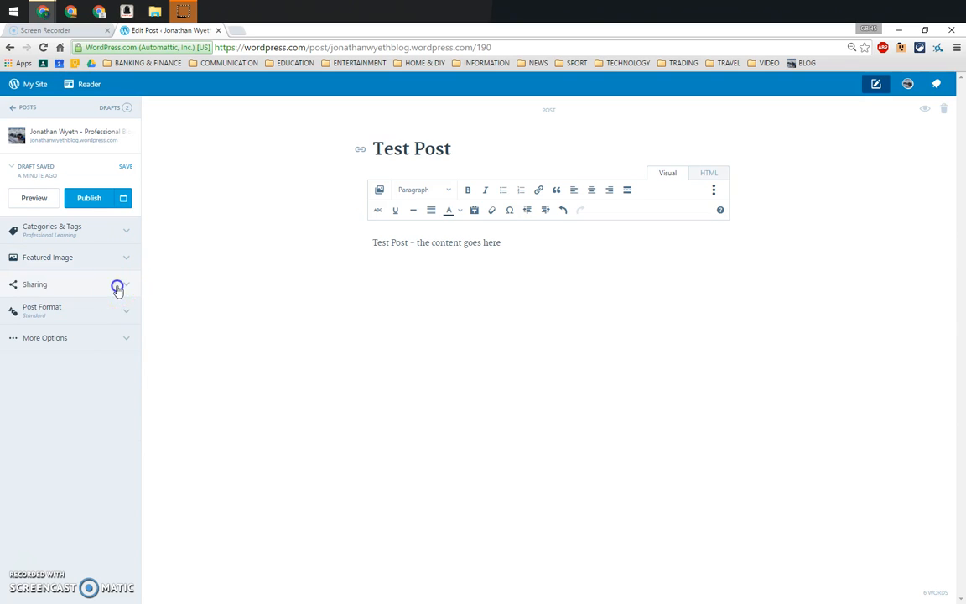
pyautogui.click(117, 286)
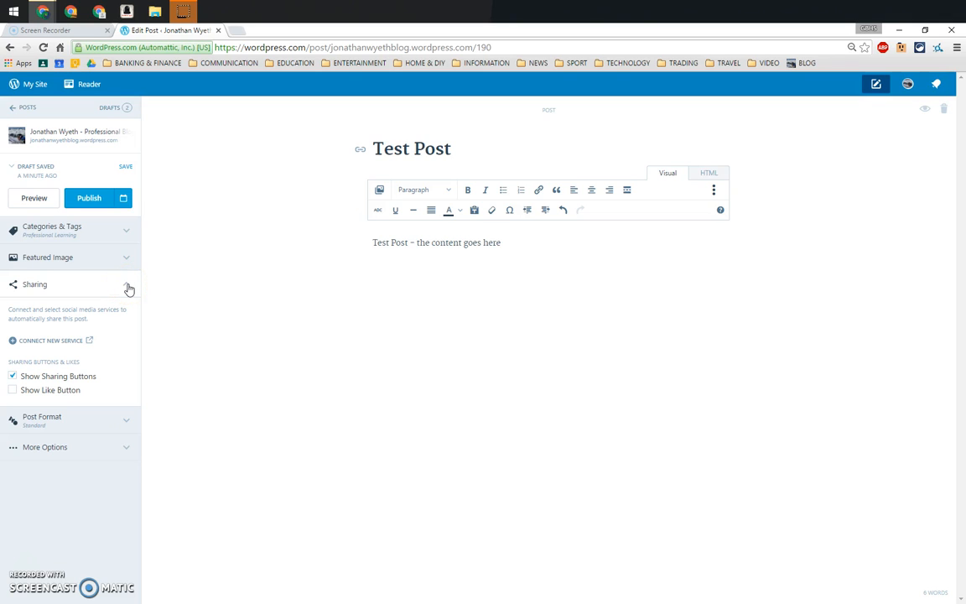
pyautogui.click(127, 288)
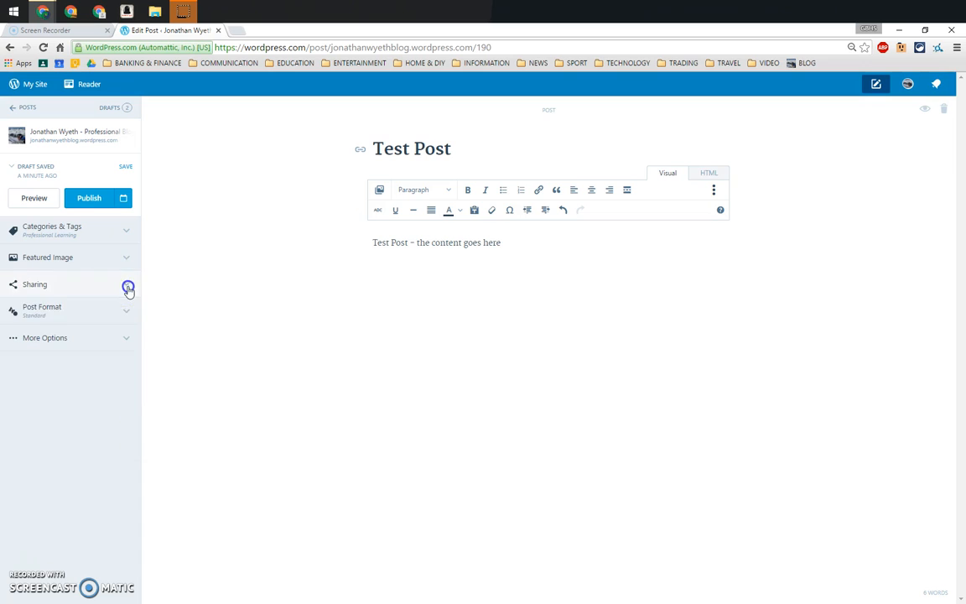
pyautogui.click(123, 315)
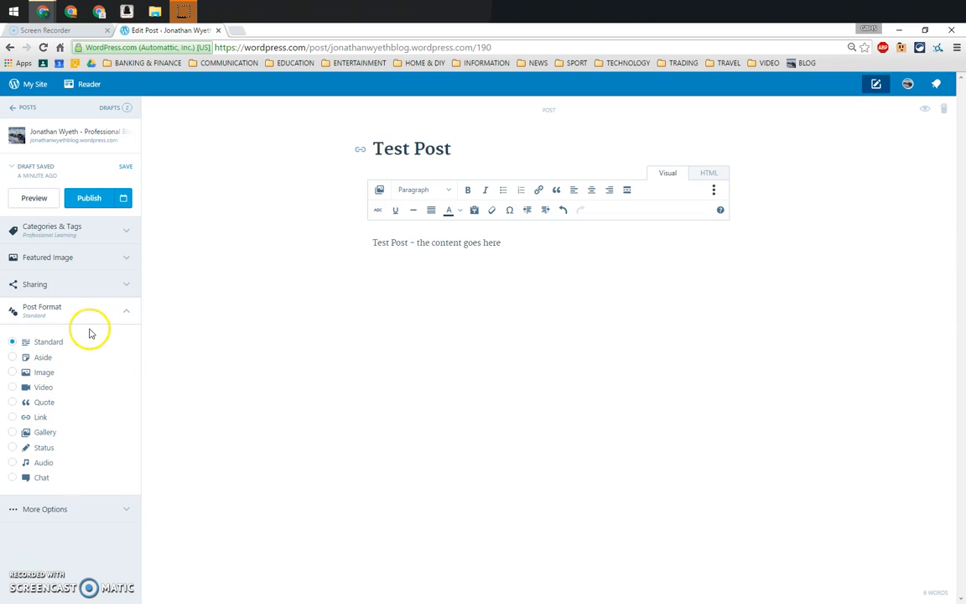
pyautogui.click(130, 315)
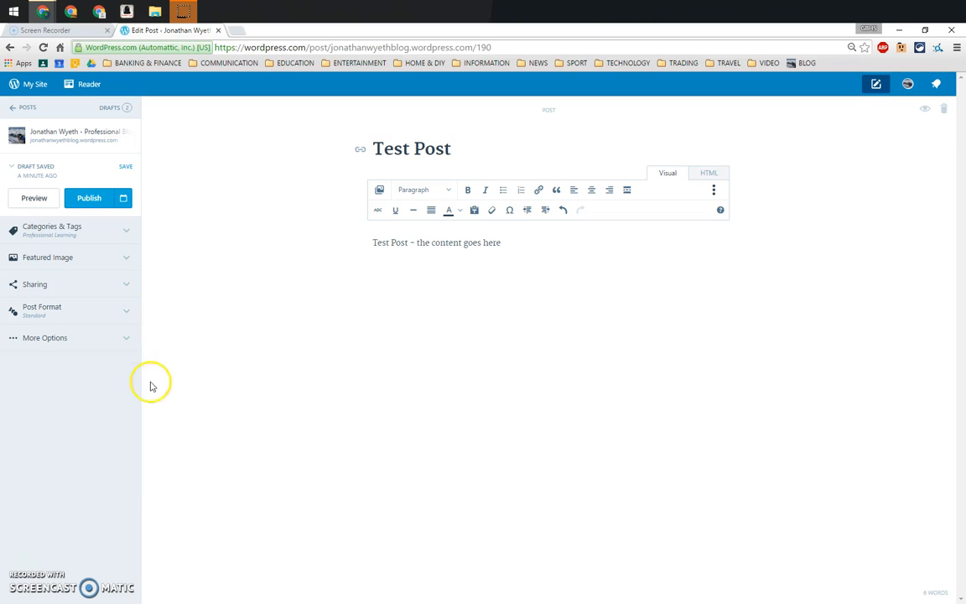
pyautogui.click(125, 335)
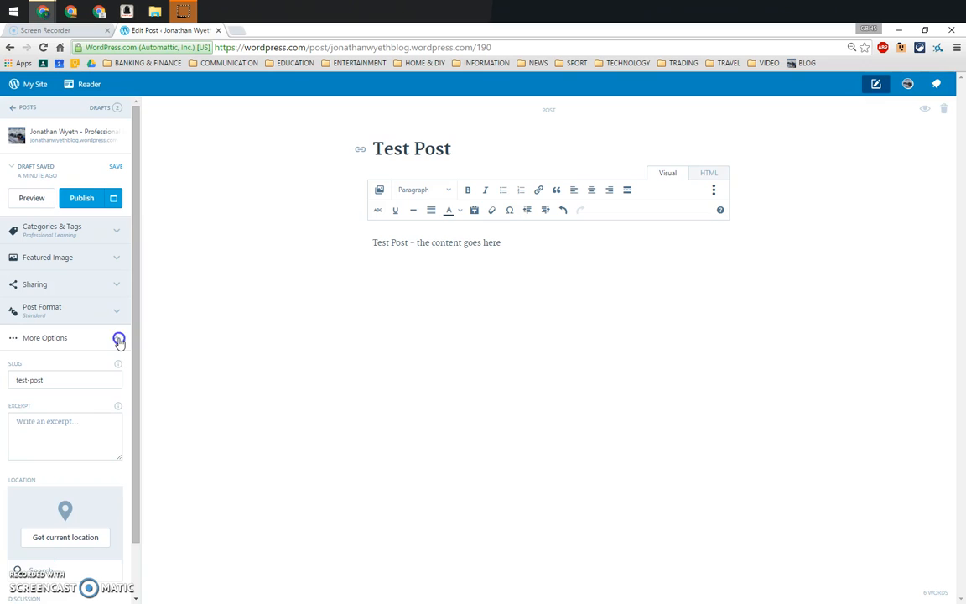
pyautogui.click(119, 340)
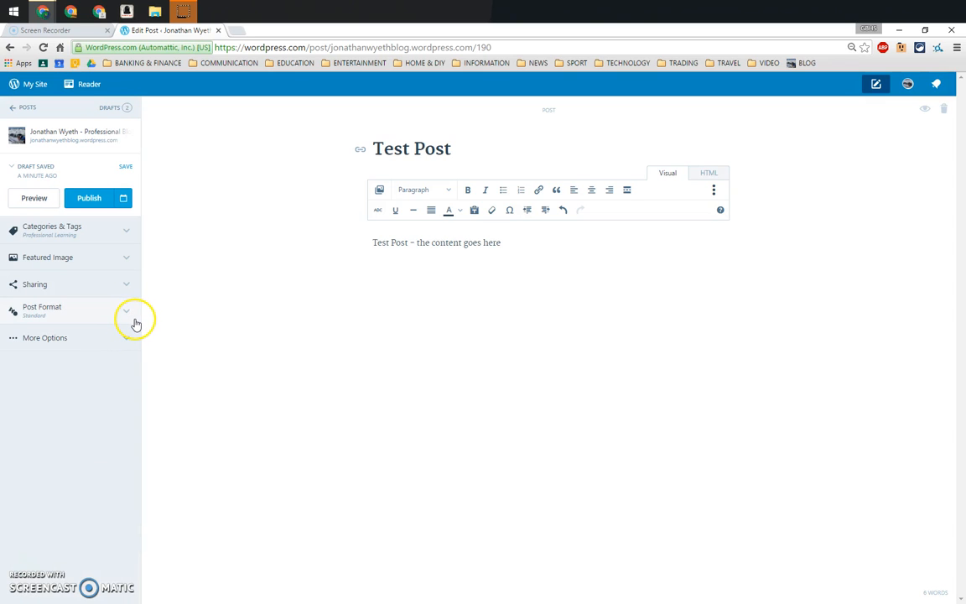
# Check the post's title, body text and category settings
pyautogui.click(459, 149)
pyautogui.click(514, 243)
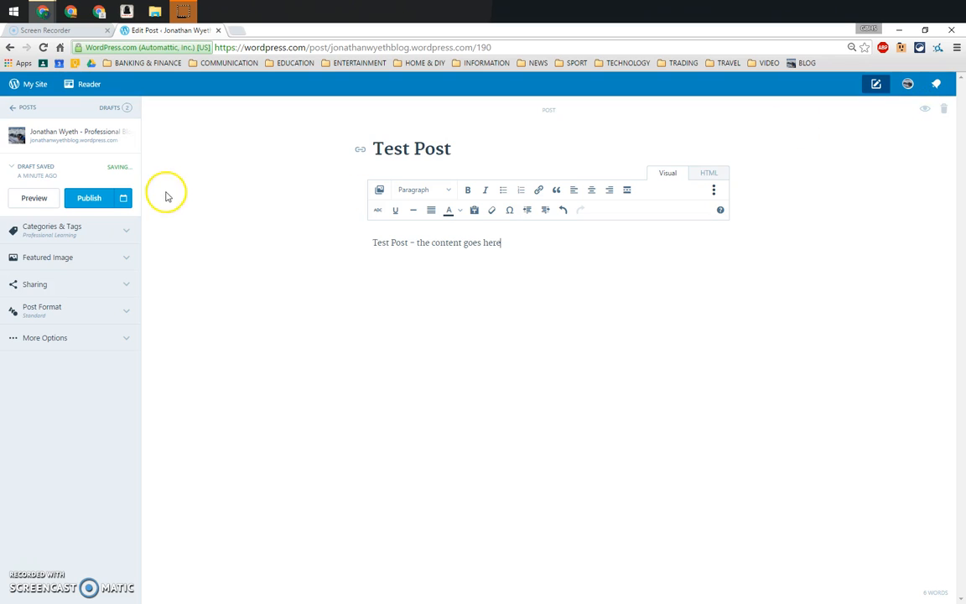
pyautogui.click(122, 229)
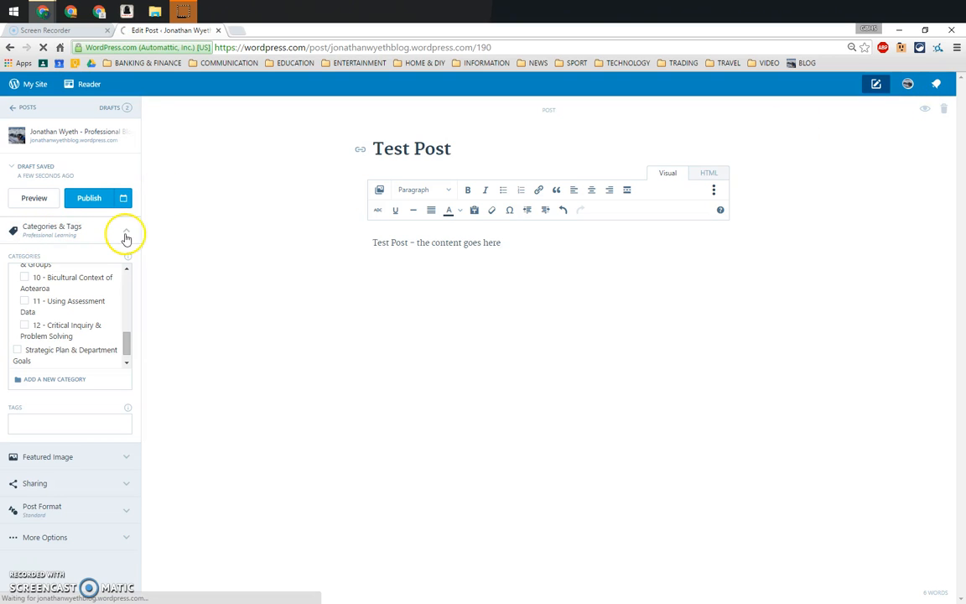
pyautogui.click(127, 234)
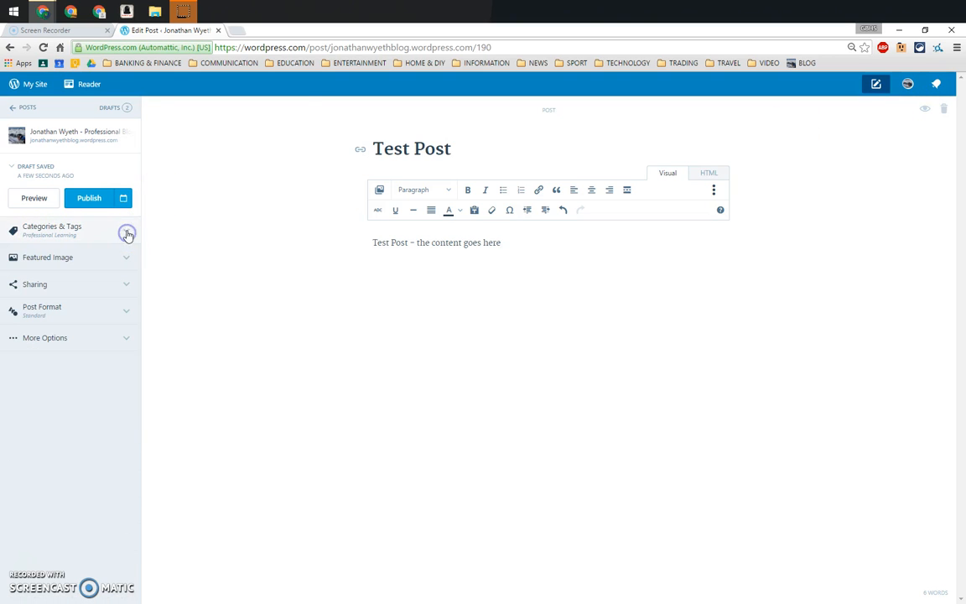
# Preview the post in tablet, phone and desktop layouts and return to the editor
pyautogui.click(32, 201)
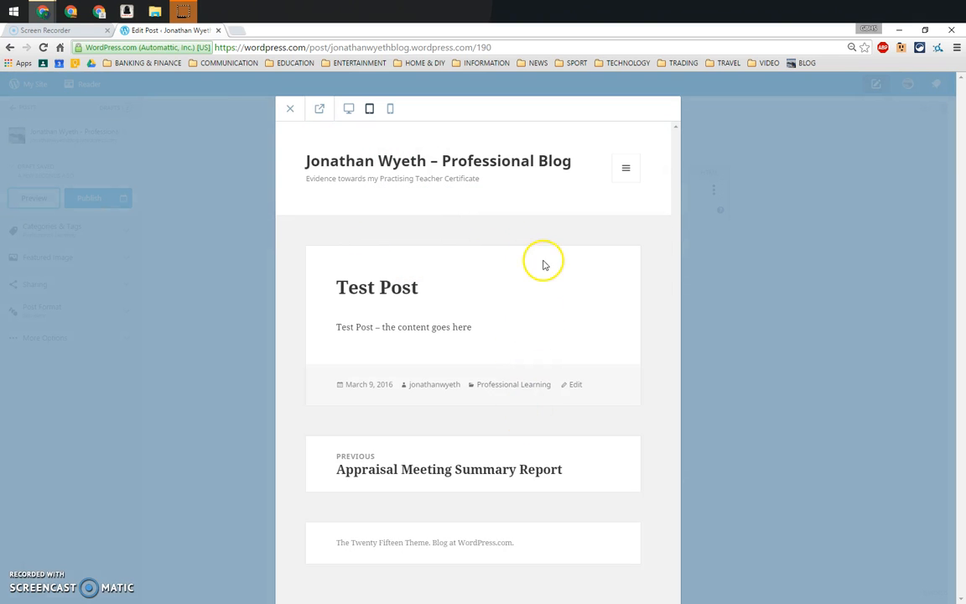
pyautogui.click(392, 110)
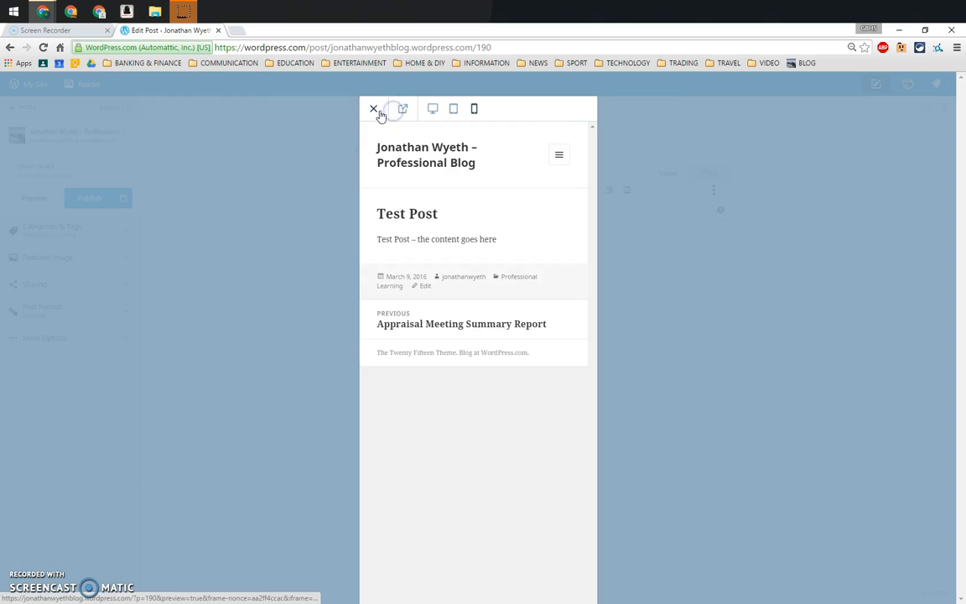
pyautogui.click(434, 109)
pyautogui.click(14, 108)
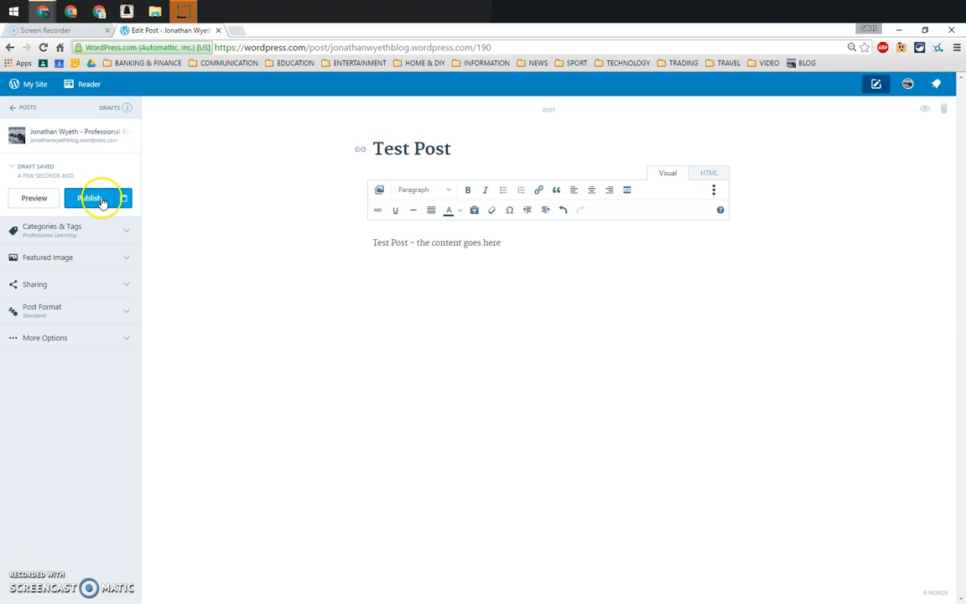
# View the calendar for scheduling the post's publication and close it without choosing a date
pyautogui.click(123, 199)
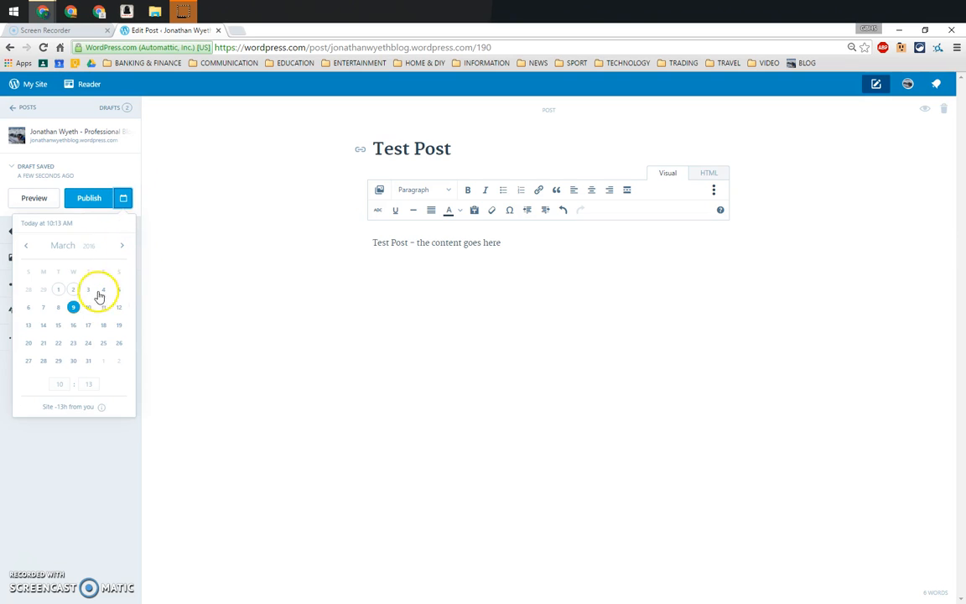
pyautogui.click(126, 198)
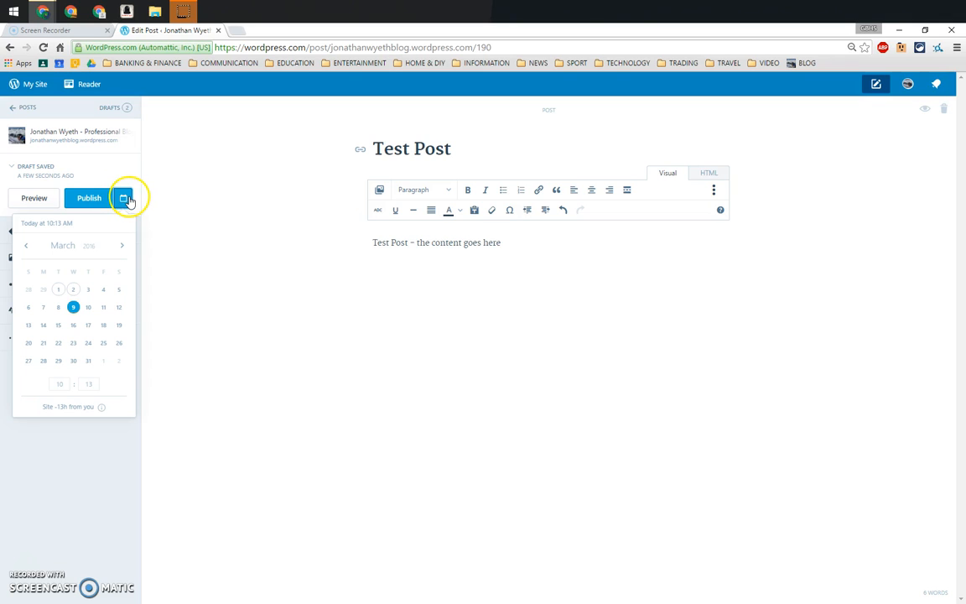
pyautogui.click(124, 199)
pyautogui.click(124, 200)
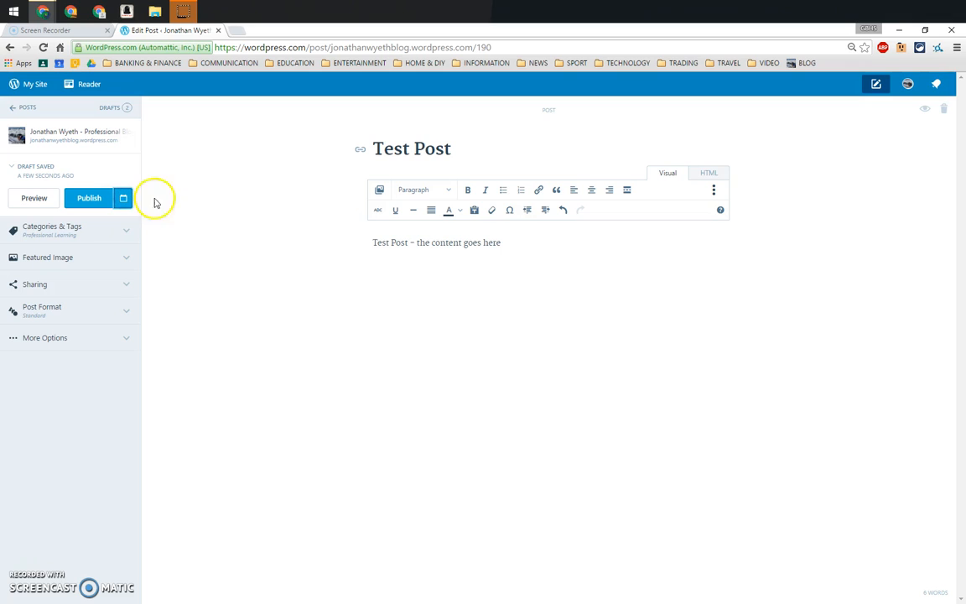
# Append "- new stuff" to the end of the body text and save the draft
pyautogui.click(505, 241)
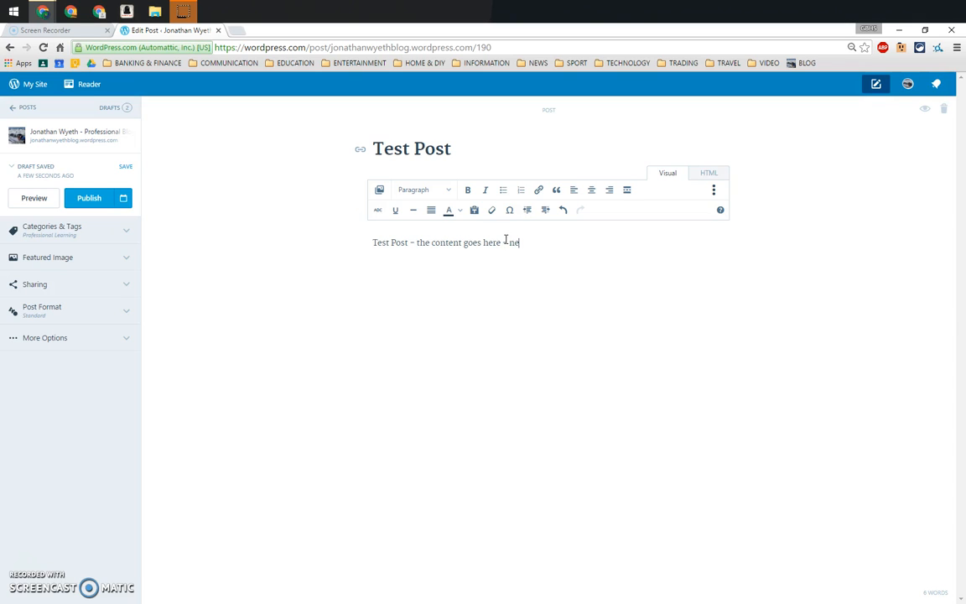
pyautogui.click(126, 167)
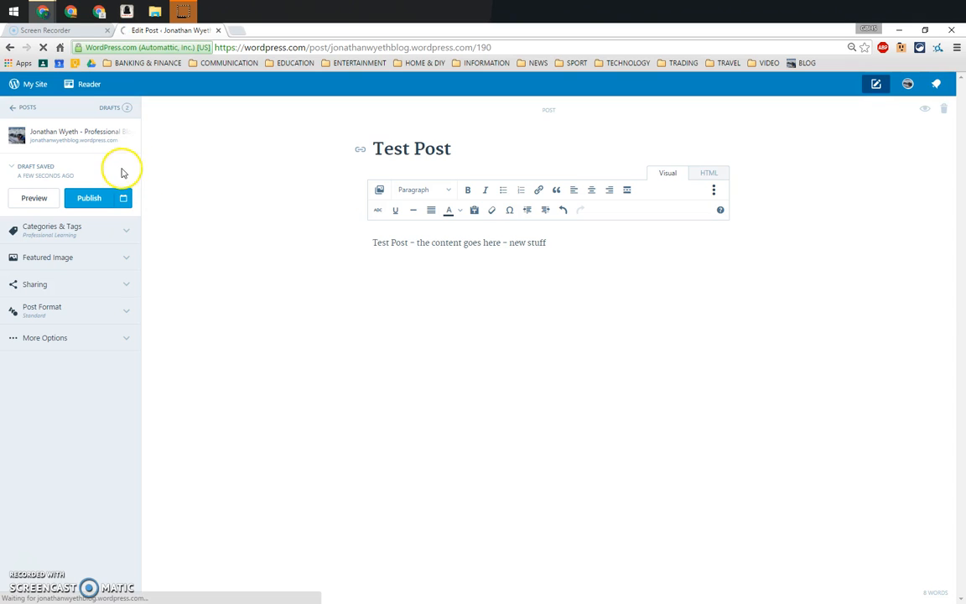
# View the list of saved drafts, select the current Test Post draft and return to its settings
pyautogui.click(117, 109)
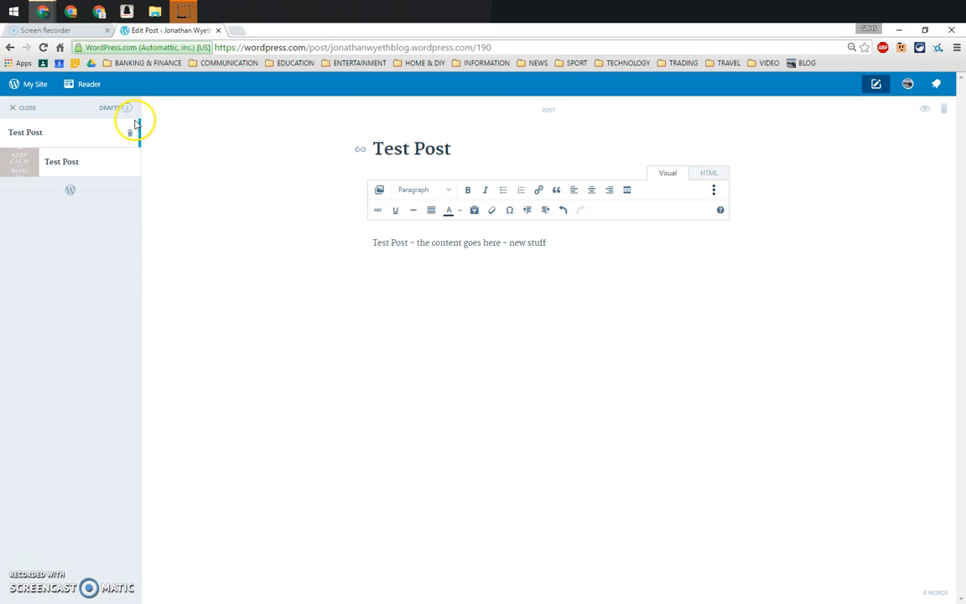
pyautogui.click(35, 135)
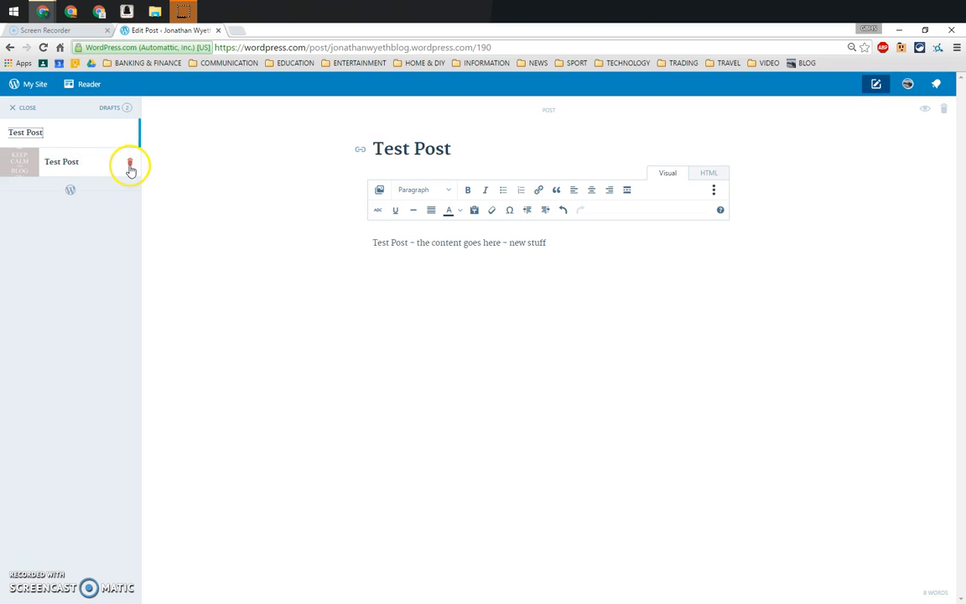
pyautogui.click(25, 107)
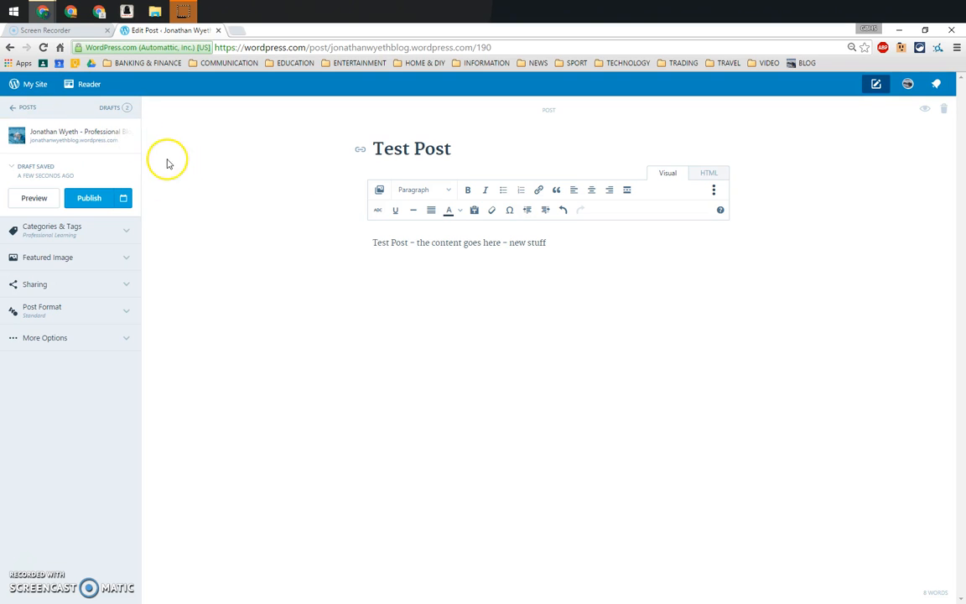